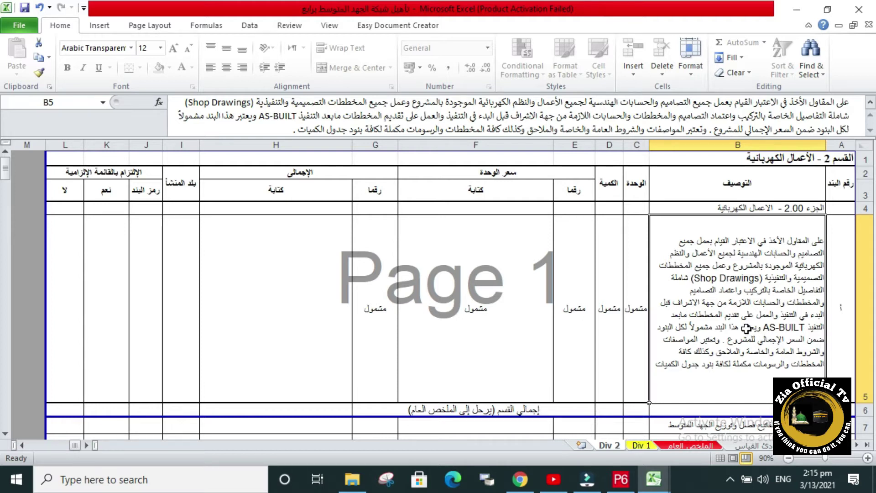
- Review the general electrical works, MV distributor switchgear and 13.8 kV cable items in the Div 2 bill of quantities
scroll(753, 331, down, 3)
scroll(745, 328, up, 1)
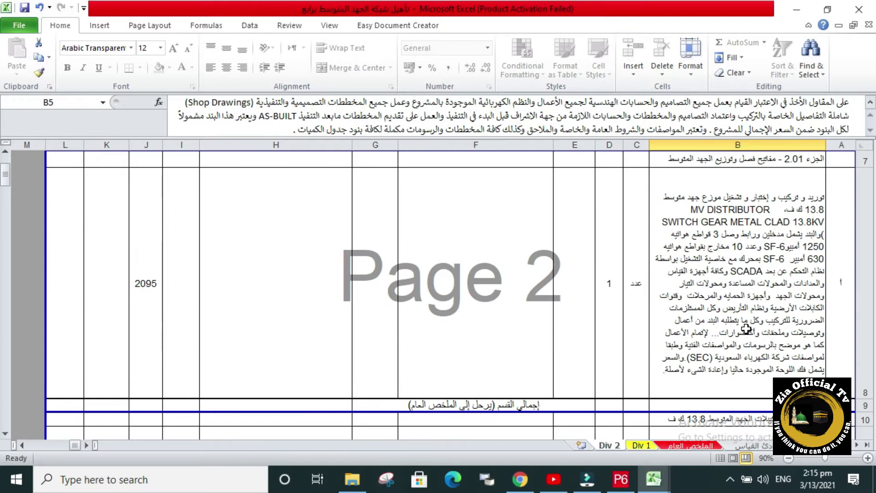
scroll(745, 329, up, 1)
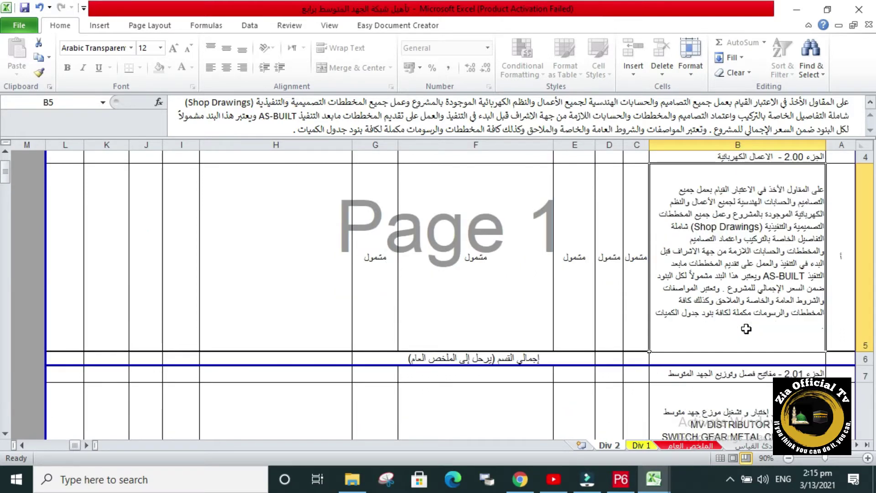
click(751, 403)
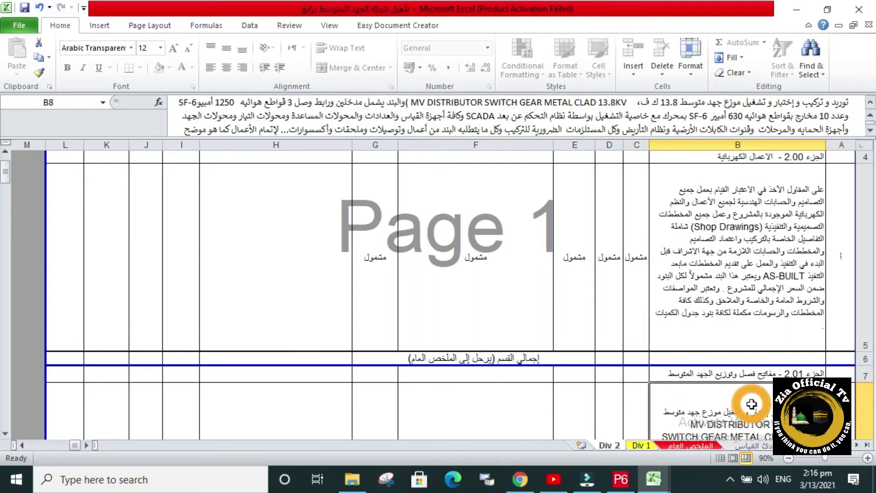
scroll(751, 404, down, 1)
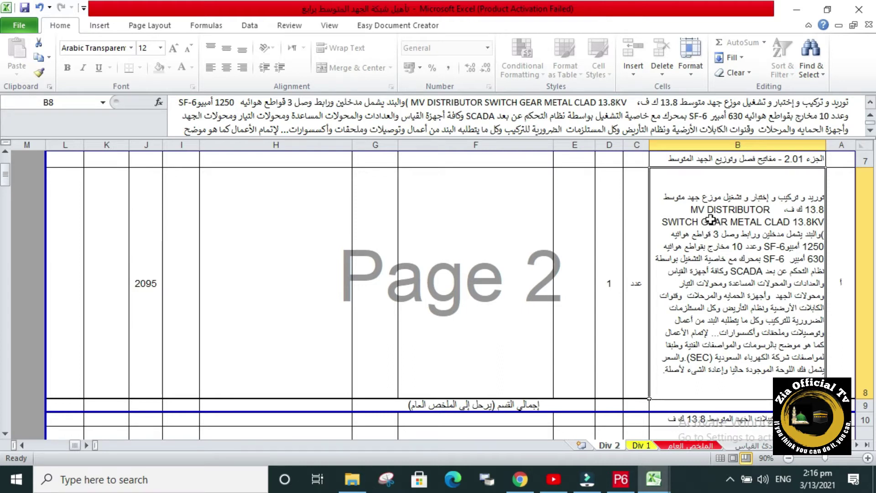
scroll(723, 287, down, 1)
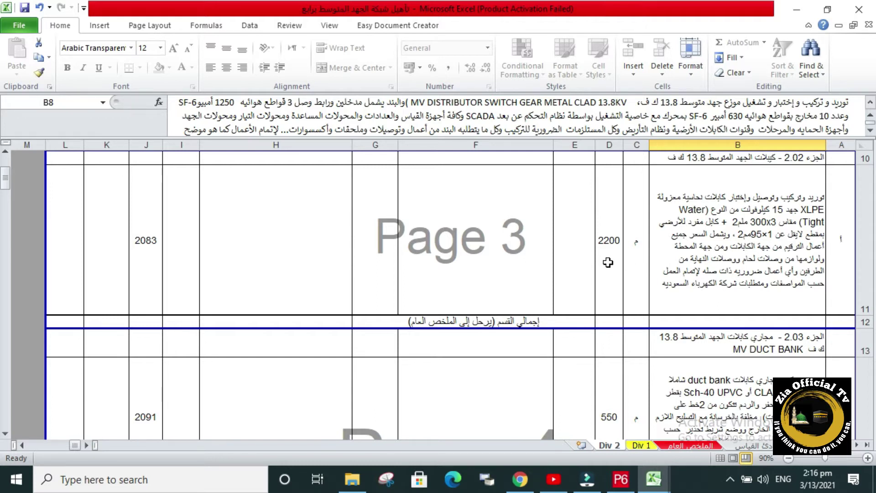
scroll(608, 263, up, 1)
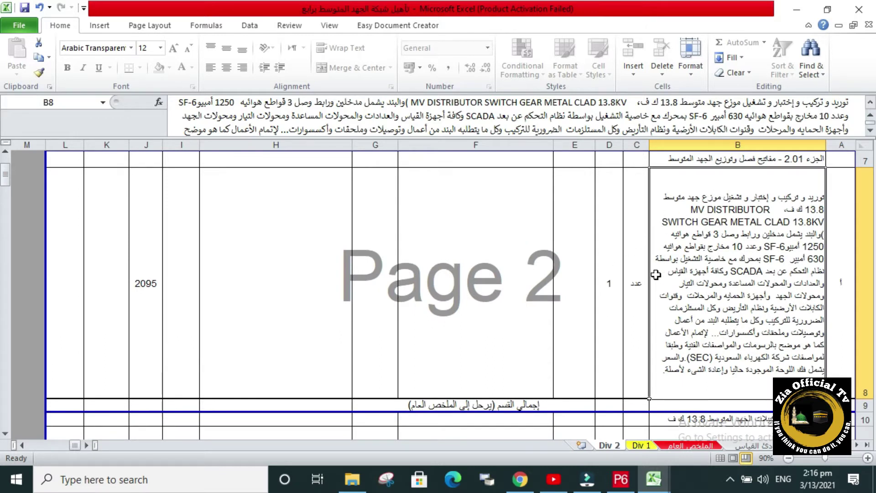
scroll(656, 274, down, 1)
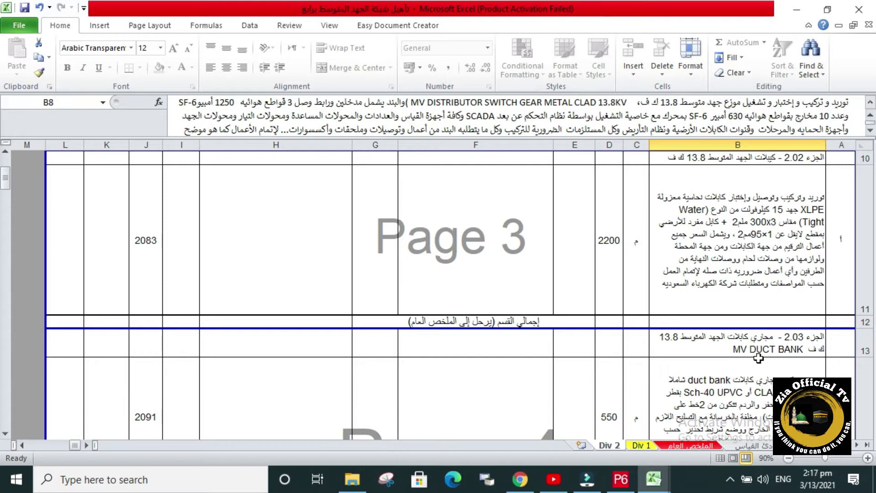
- Examine the section 2.03 MV duct bank items with their quantity and code, and the section 2.04 inspection chamber items
click(742, 377)
scroll(742, 377, down, 1)
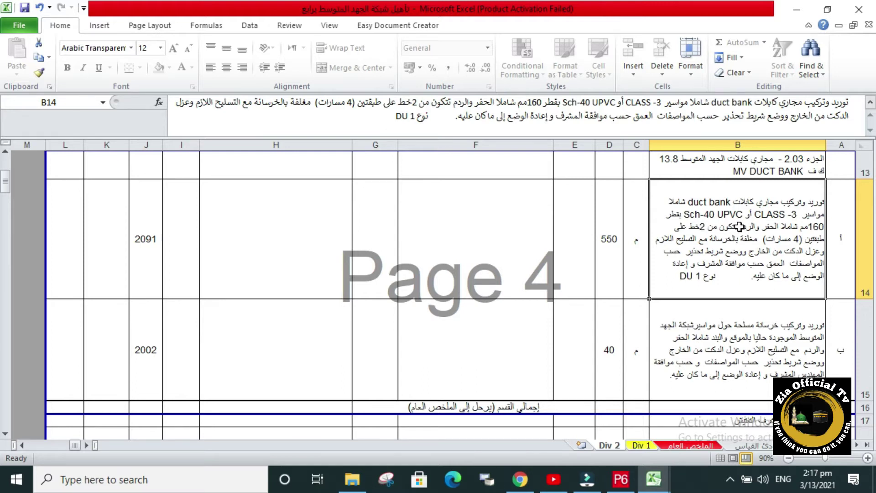
click(609, 263)
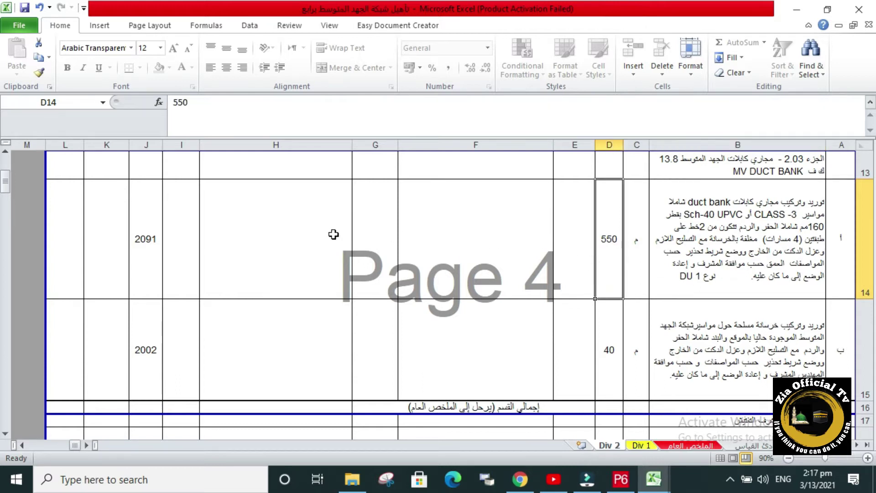
click(138, 254)
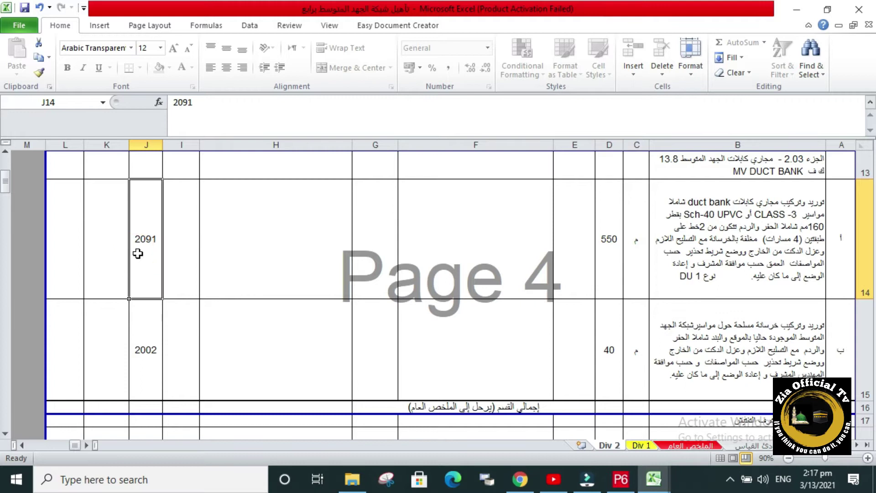
click(703, 345)
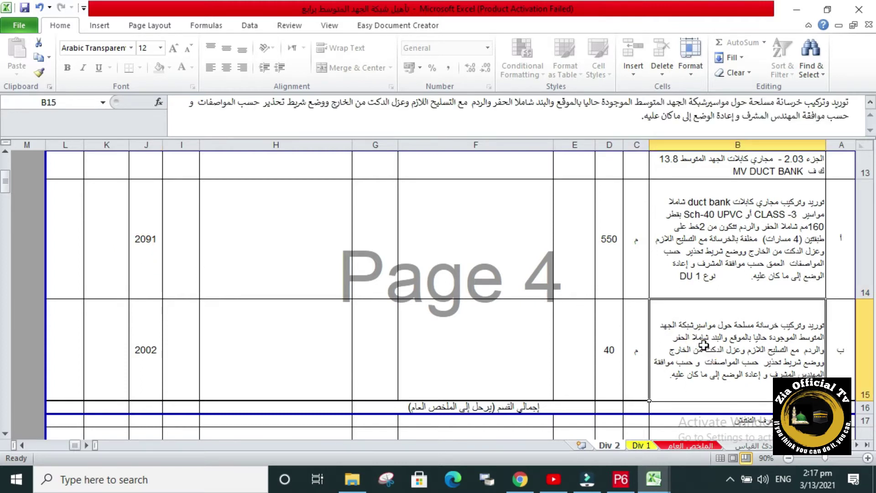
scroll(703, 345, down, 1)
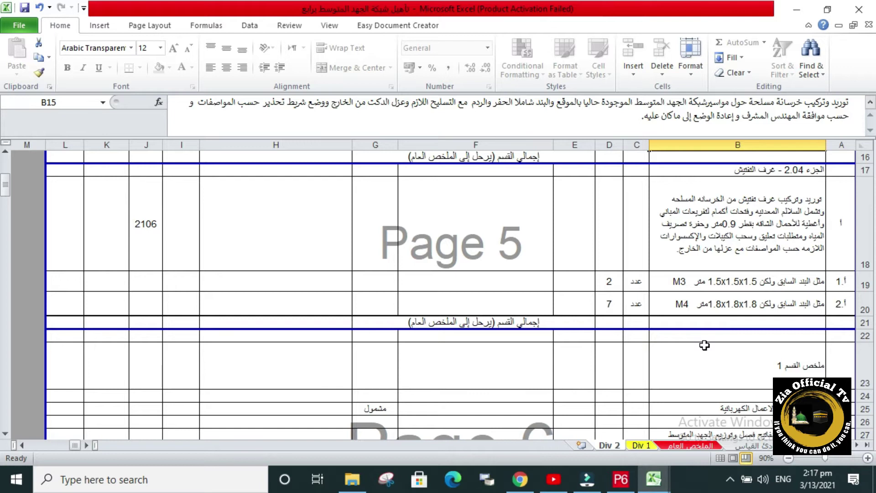
click(749, 283)
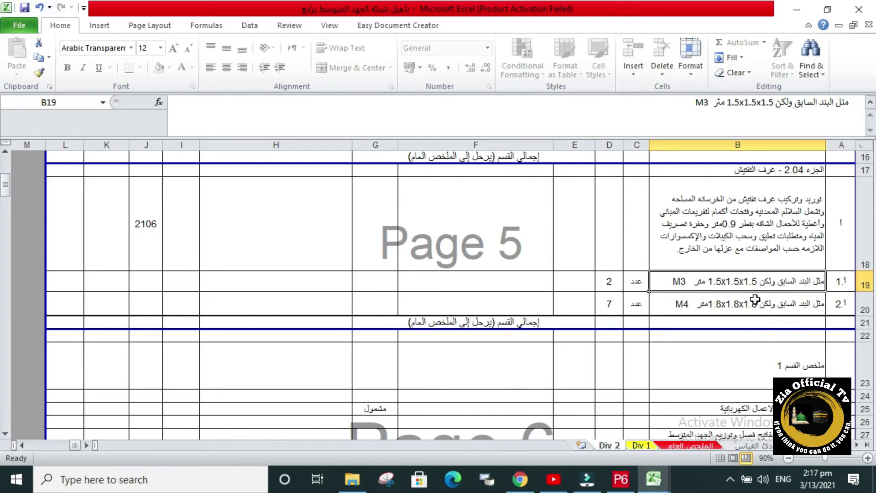
- Examine the section summary listing parts 2.00 to 2.04, and return to the beginning of the Div 2 sheet
scroll(753, 311, down, 1)
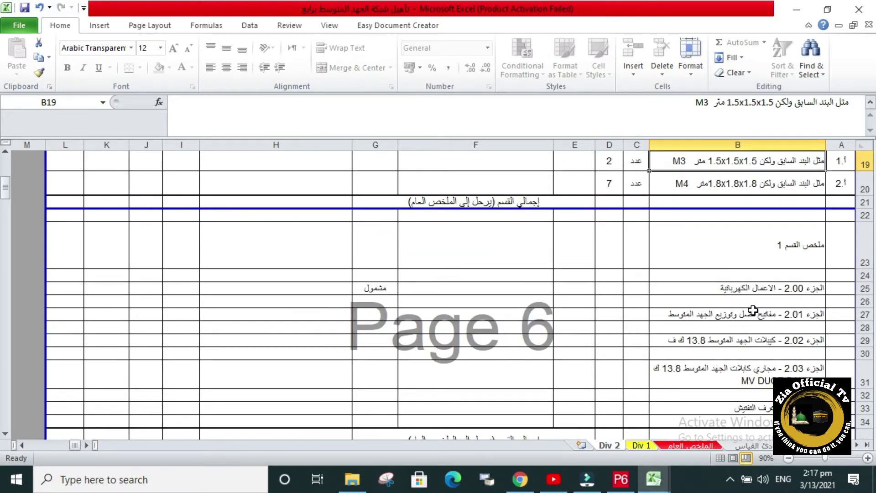
scroll(753, 310, down, 1)
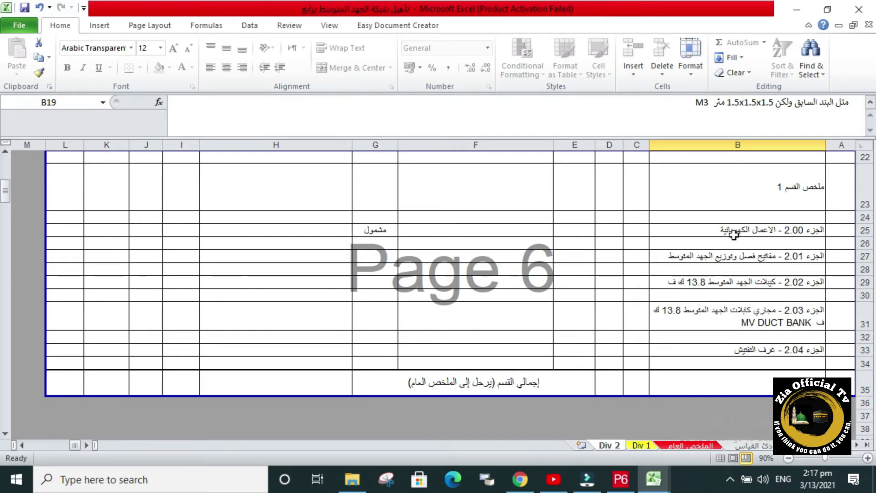
click(760, 324)
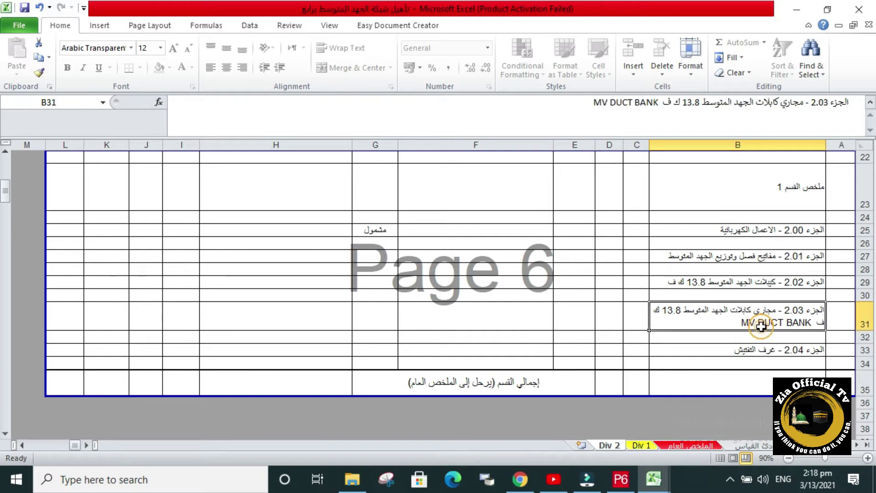
click(759, 355)
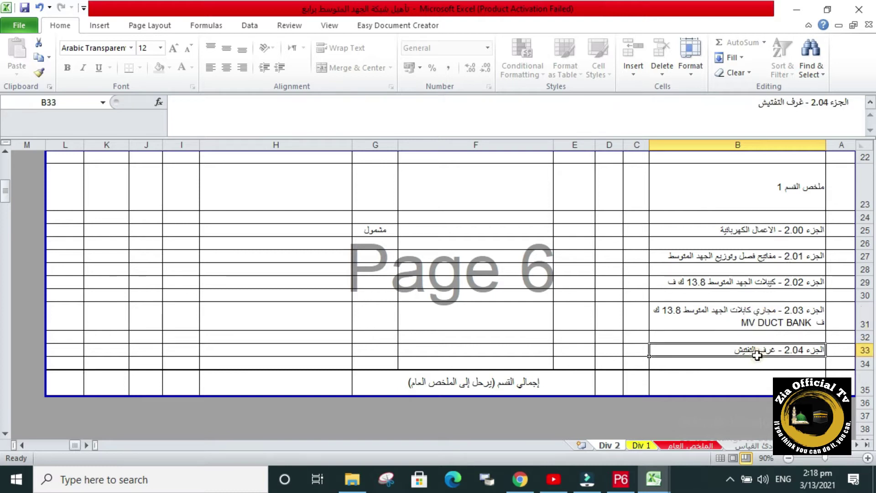
click(750, 284)
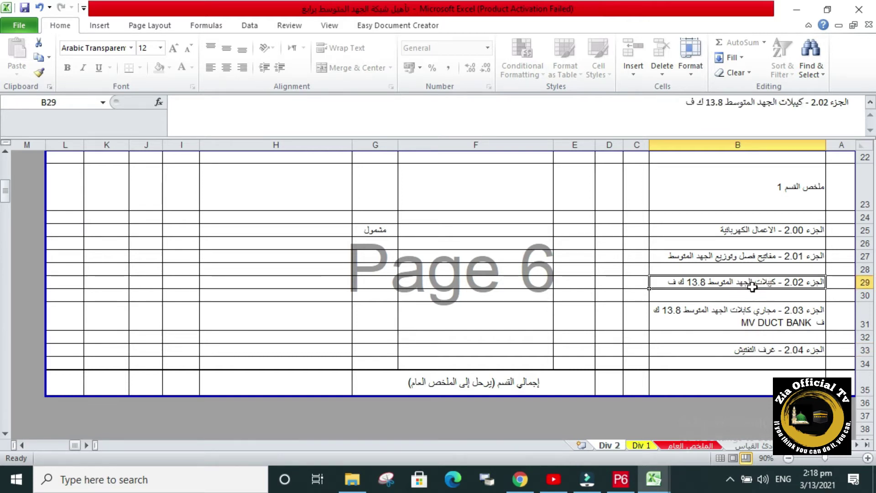
click(756, 255)
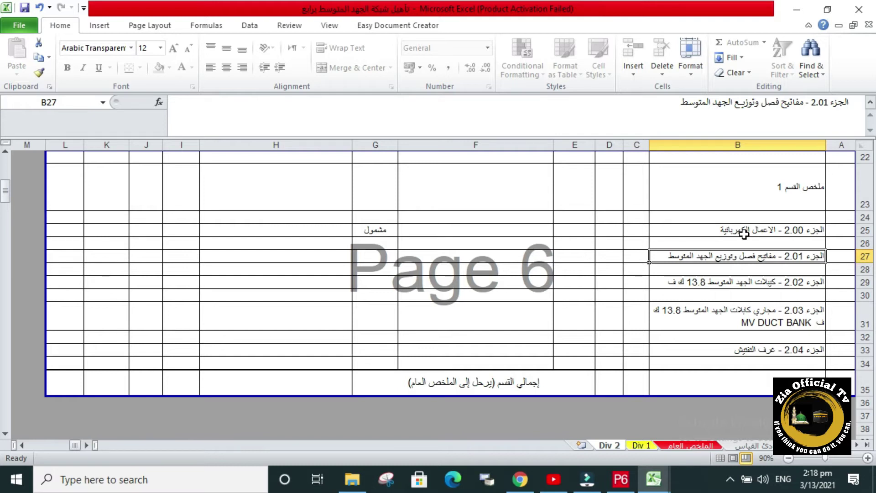
scroll(737, 271, up, 6)
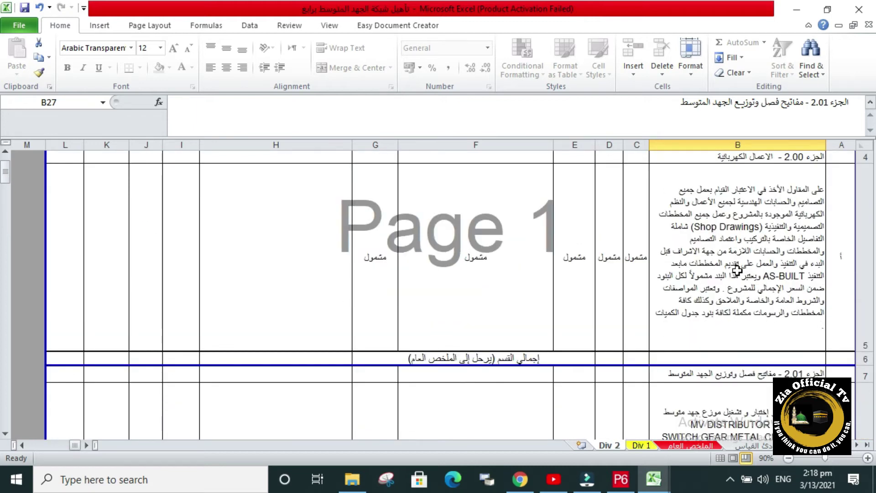
scroll(737, 271, up, 2)
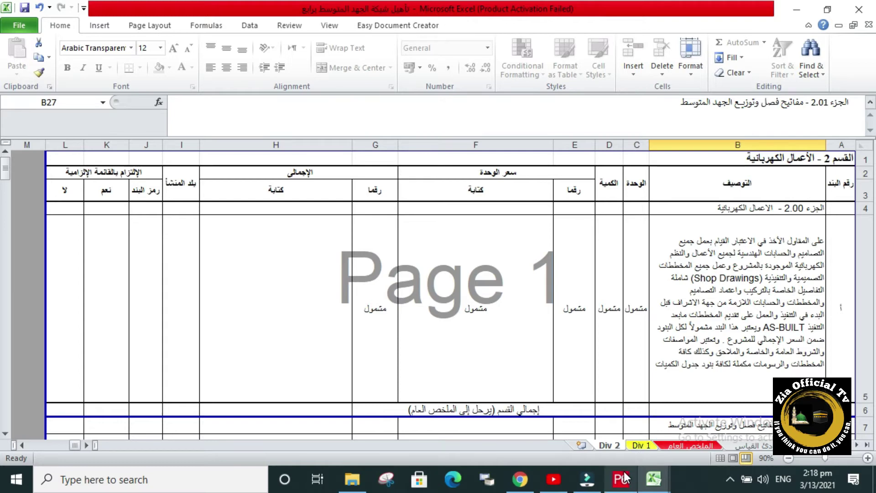
- Switch to Primavera P6 and start a new project under the "electrical pro" EPS level
mouse_move(628, 474)
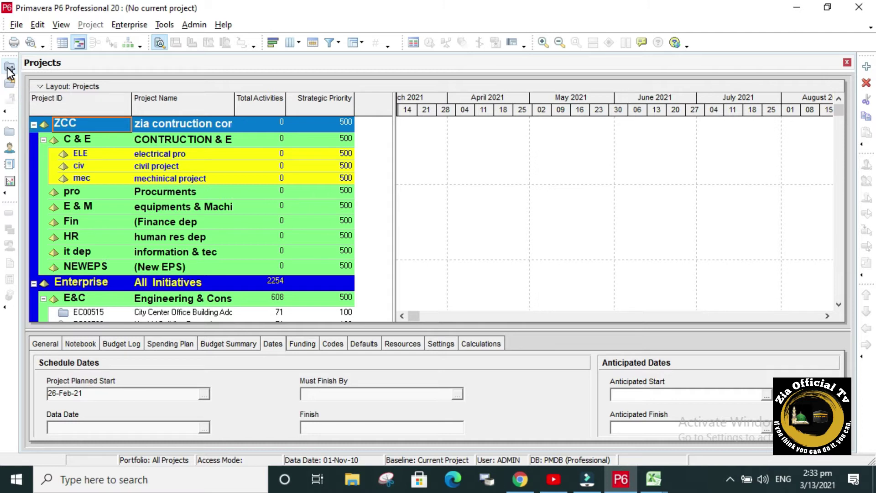
click(9, 68)
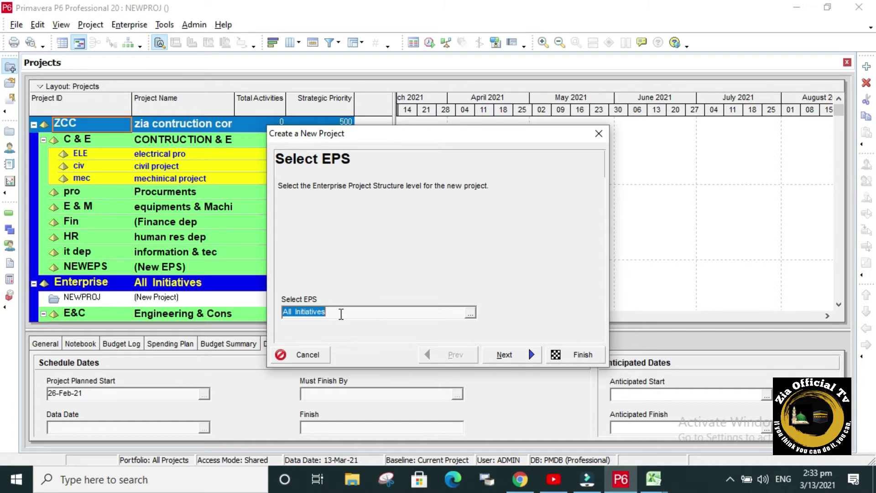
click(471, 314)
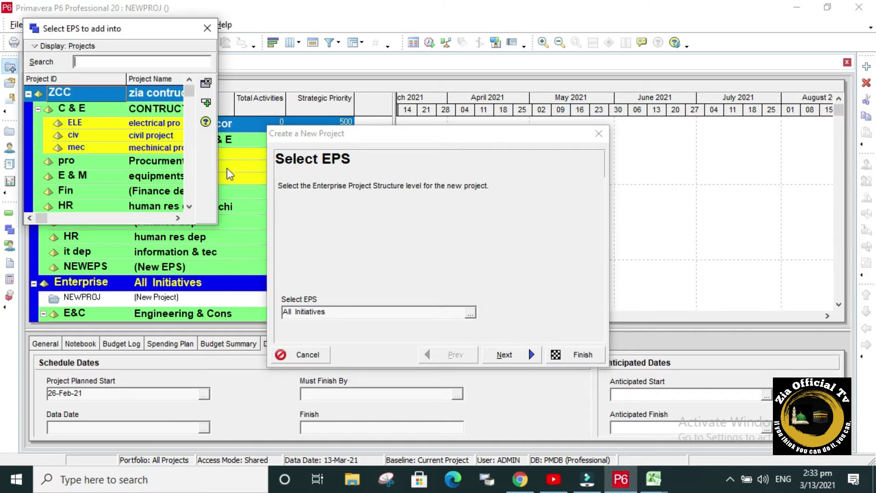
drag(218, 178, 270, 181)
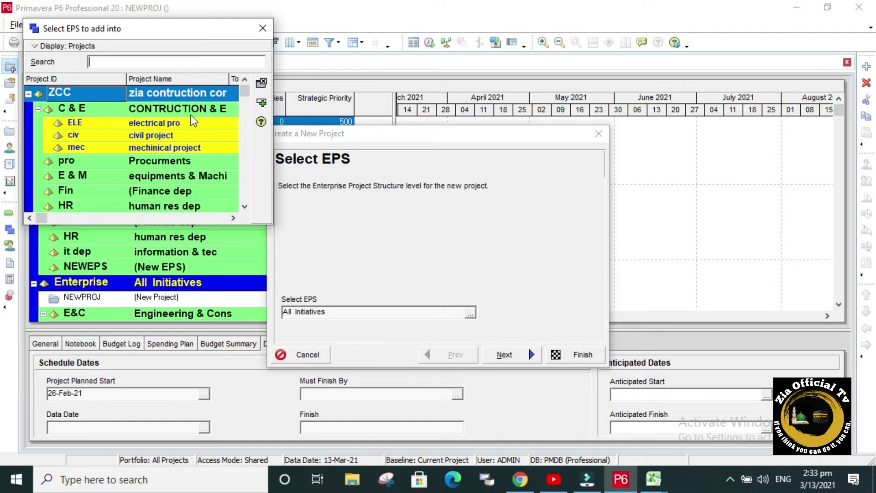
click(165, 125)
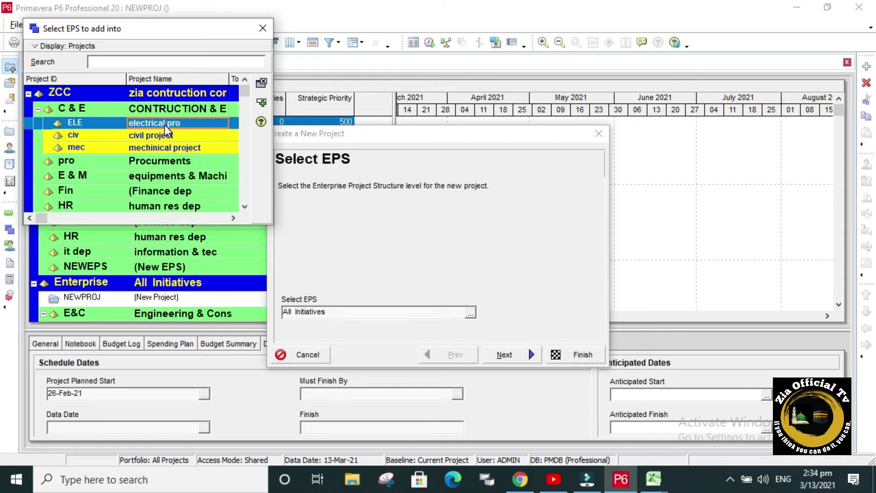
click(261, 104)
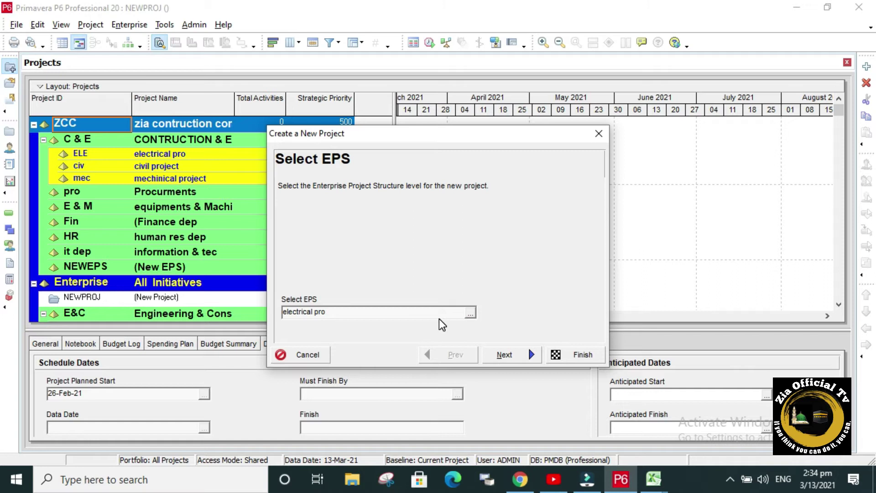
click(508, 362)
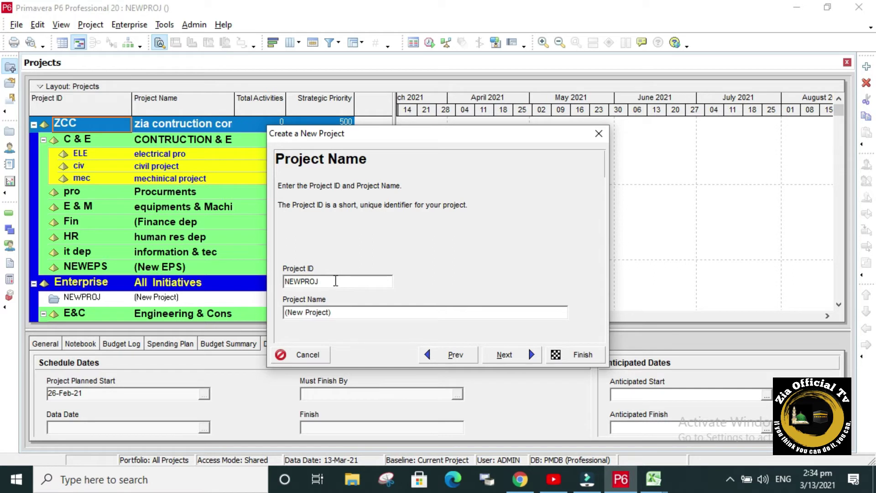
- Give the new project the ID MV and the name "MV electrical project", and continue to the project dates
drag(336, 281, 280, 279)
key(BackSpace)
text(mv)
key(BackSpace)
key(BackSpace)
text(MV)
double_click(344, 314)
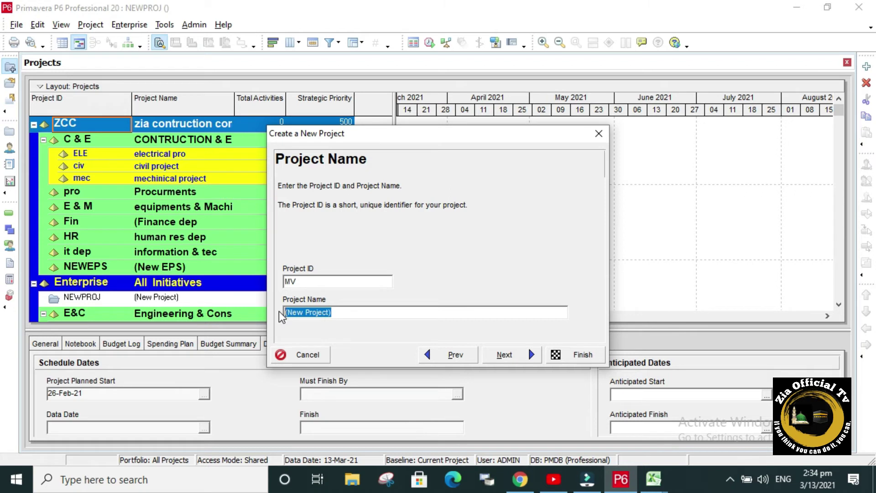
text(MV  )
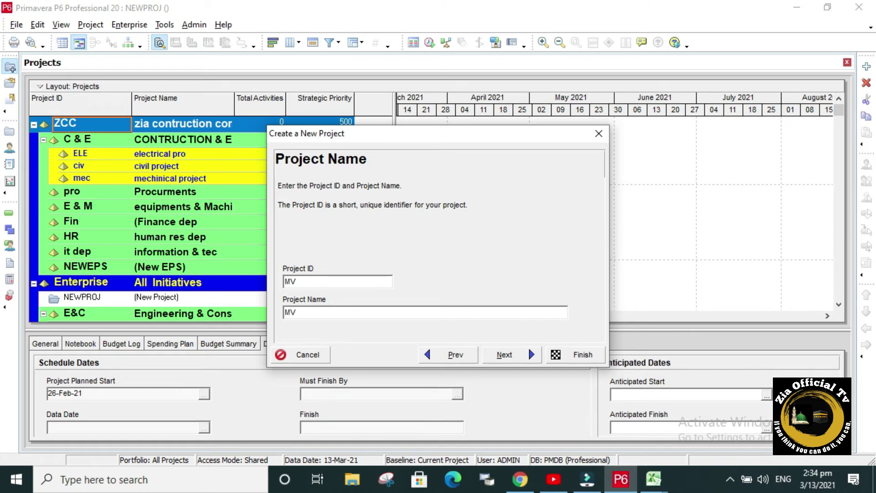
text(electrical project)
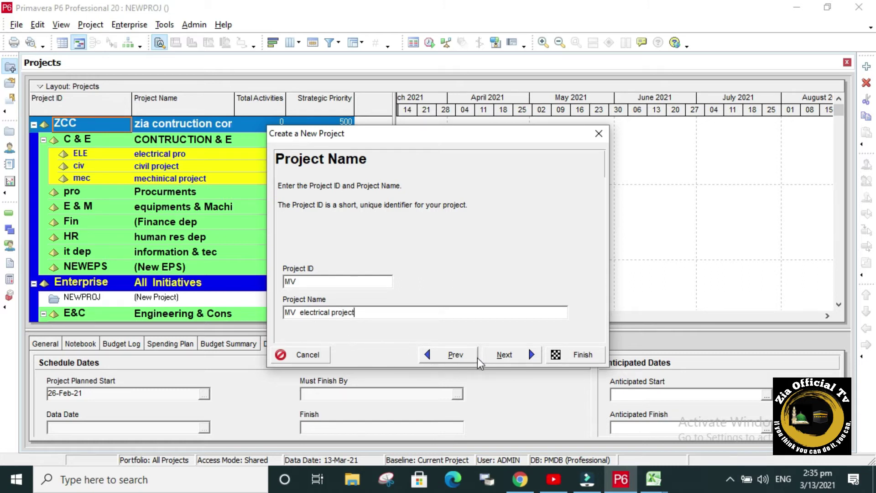
click(508, 360)
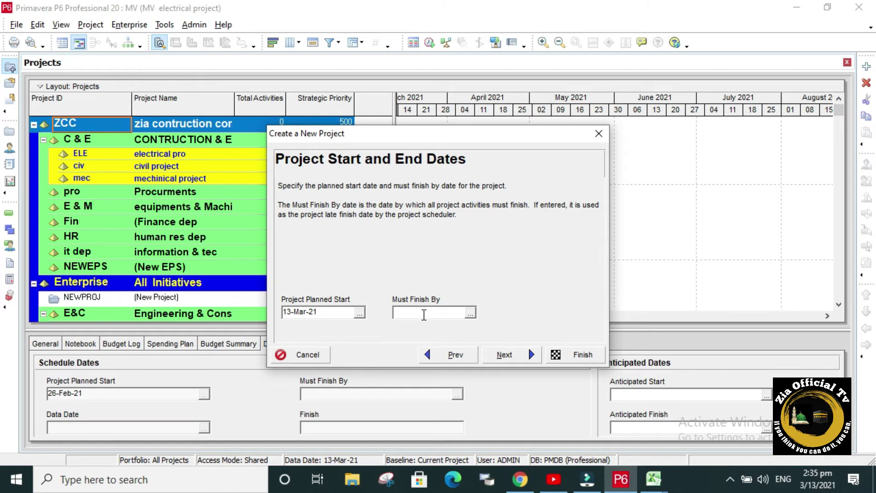
- Set the new project's planned start date to 26 March 2021
click(362, 313)
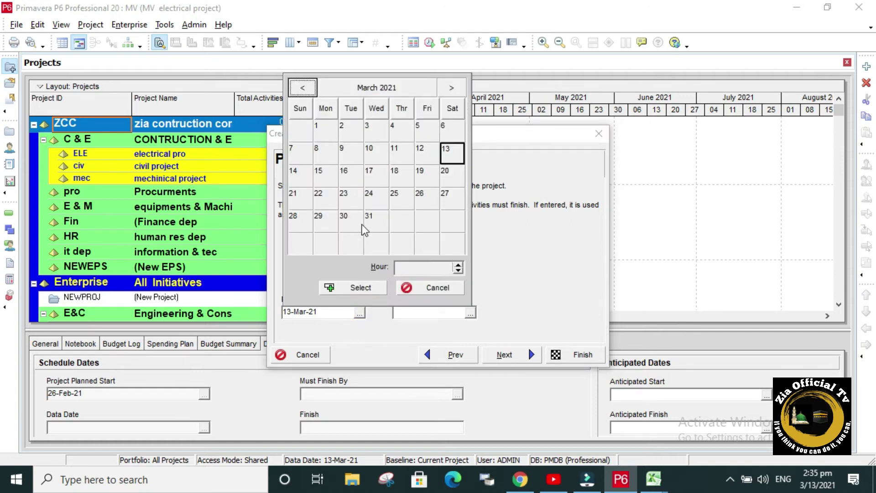
click(420, 196)
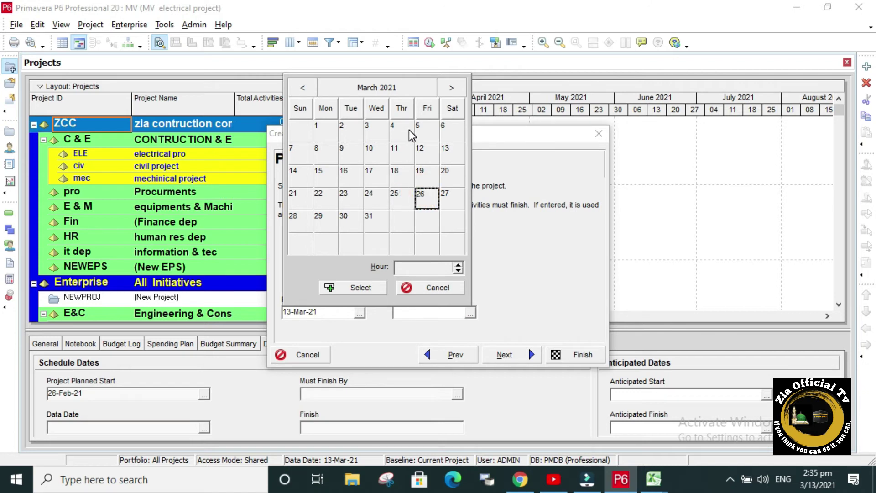
click(368, 292)
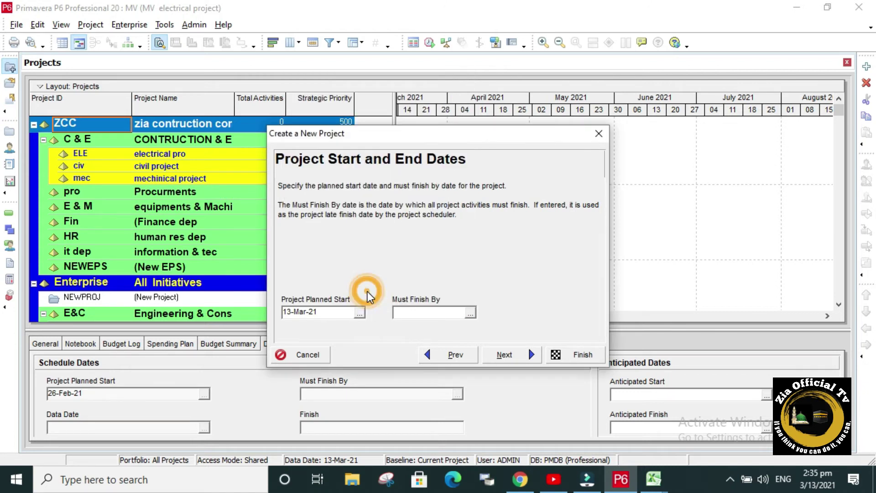
- Set the new project's Must Finish By date to 26 March 2022 and continue to the responsible manager
click(473, 316)
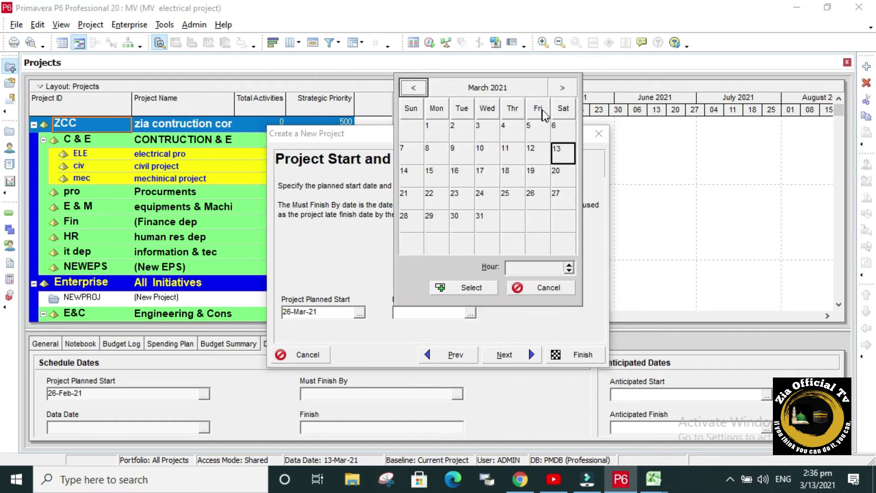
click(566, 89)
click(565, 90)
triple_click(566, 89)
triple_click(566, 90)
double_click(565, 89)
triple_click(566, 89)
double_click(565, 90)
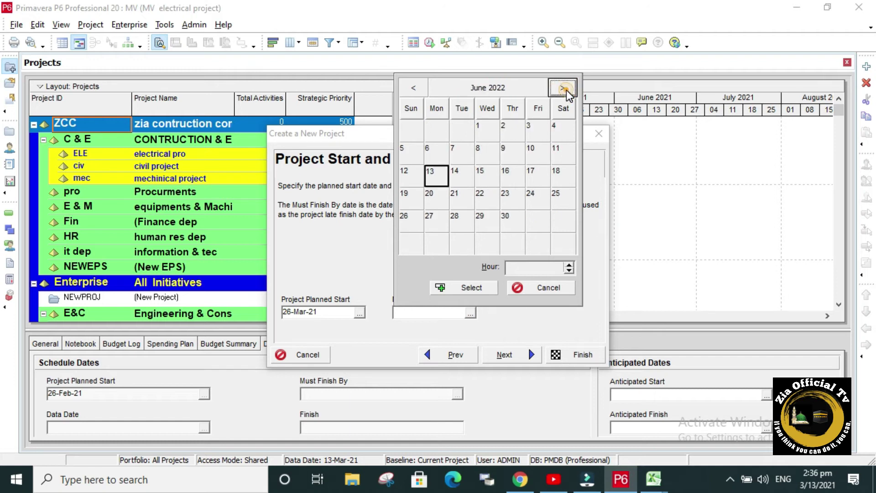
click(414, 88)
click(414, 88)
click(414, 89)
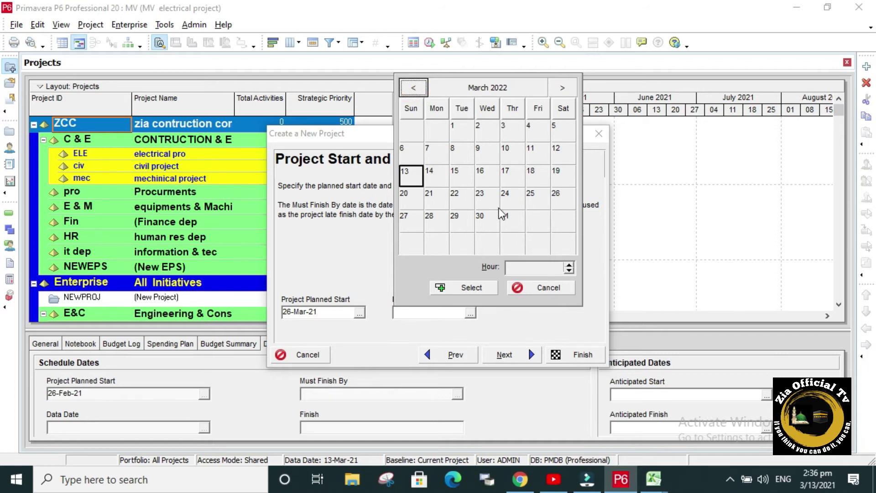
click(558, 201)
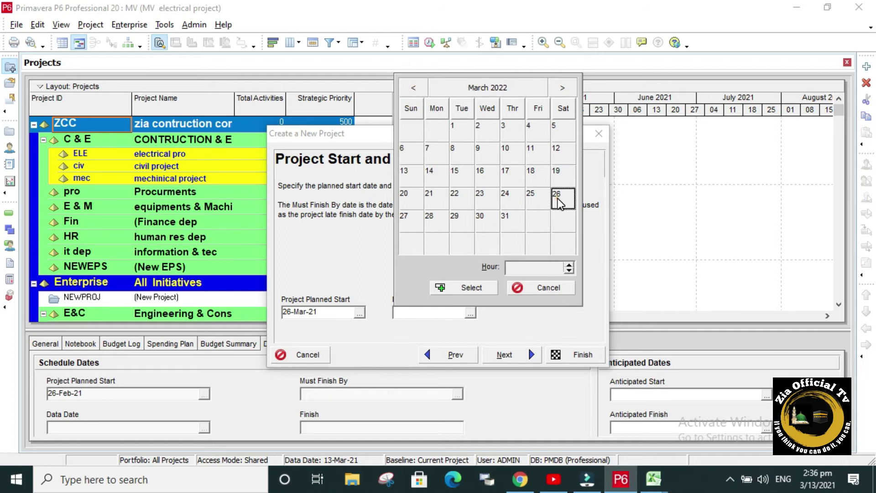
click(459, 294)
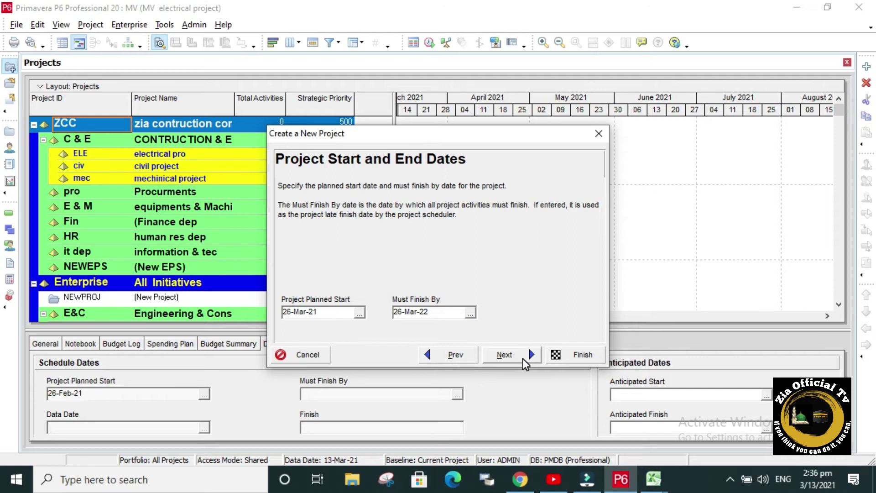
click(522, 357)
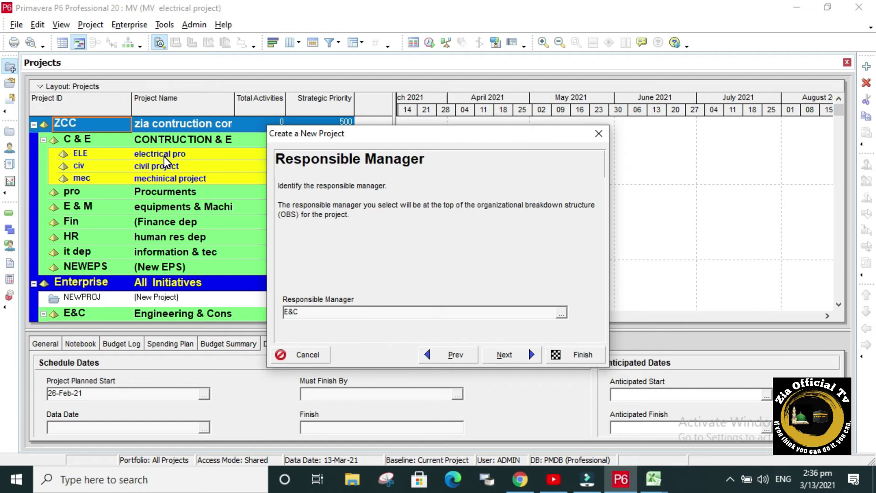
- Assign ELECTRICAL PRO as the new project's responsible manager and continue to the assignment rate type
click(561, 314)
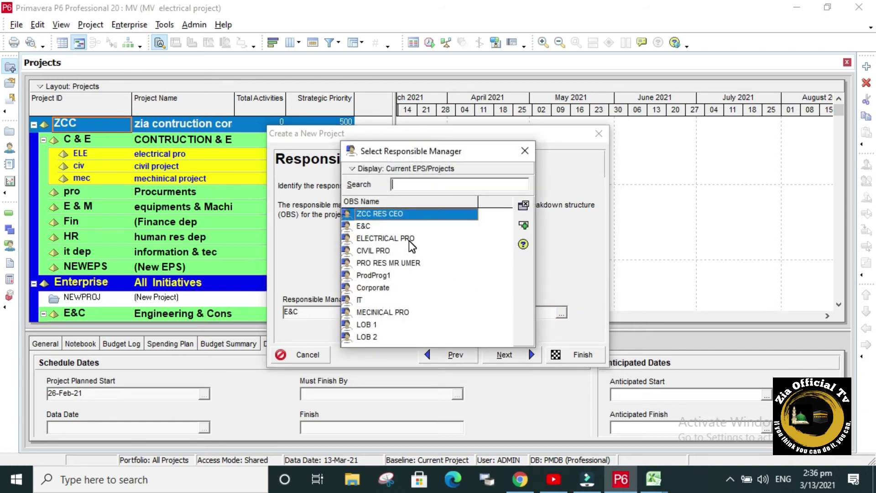
click(410, 241)
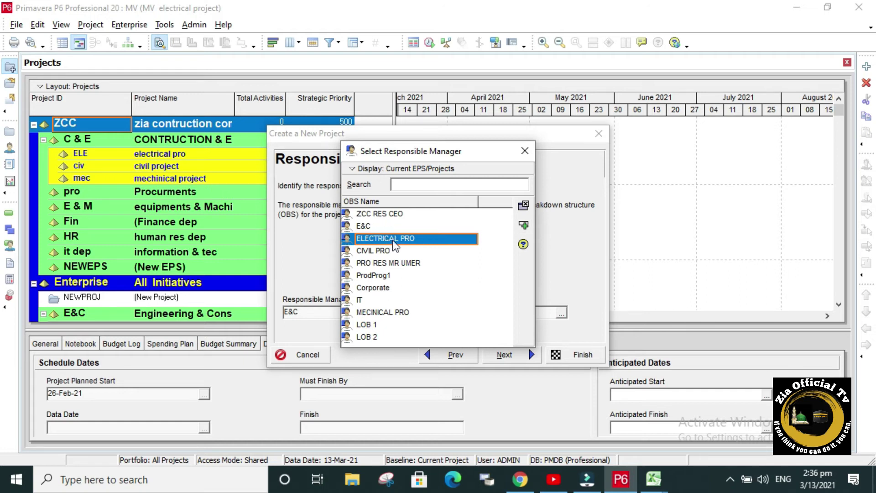
click(522, 227)
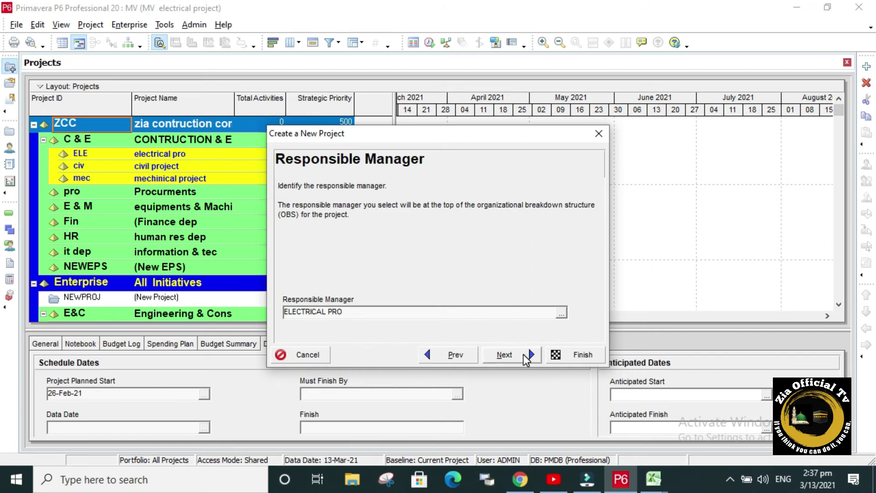
click(524, 354)
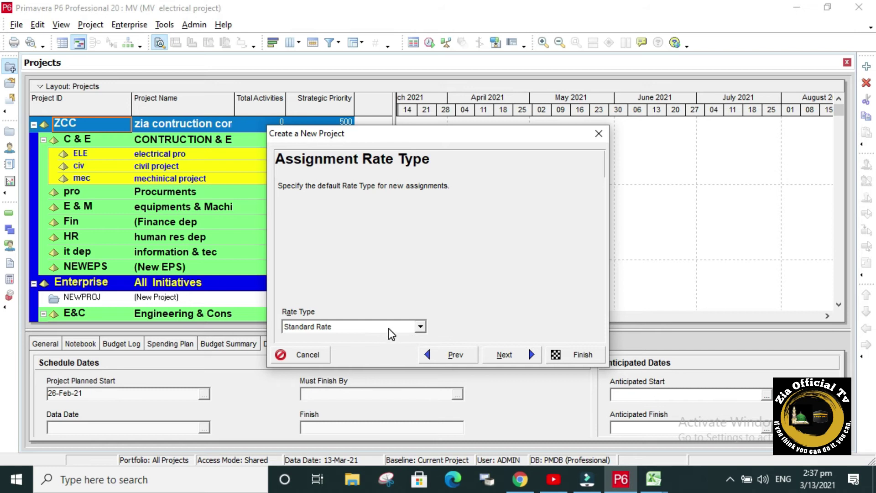
- Choose Standard Rate as the default rate type for new assignments and finish creating the project
click(420, 327)
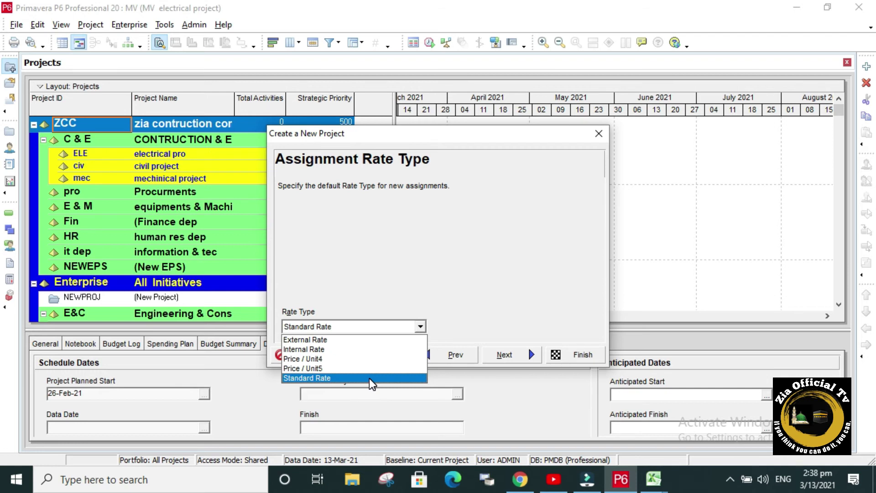
click(372, 383)
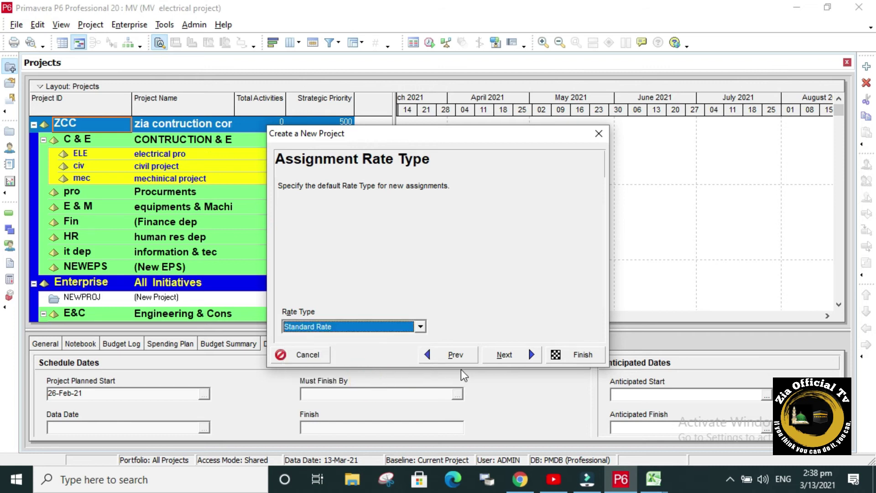
click(503, 355)
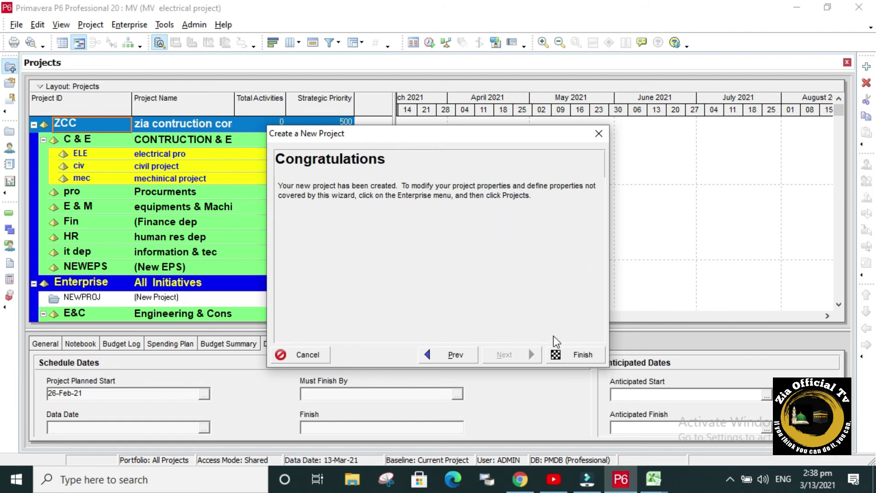
click(567, 353)
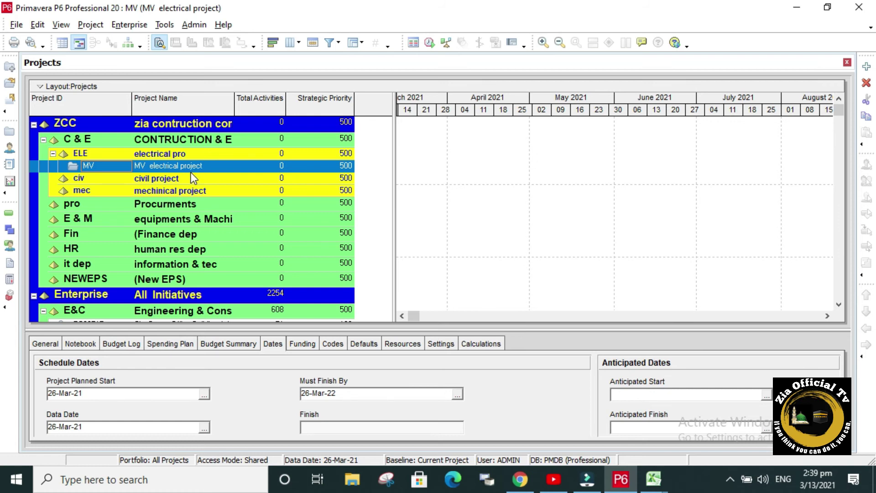
- Open the new MV electrical project from the electrical pro EPS level
click(76, 168)
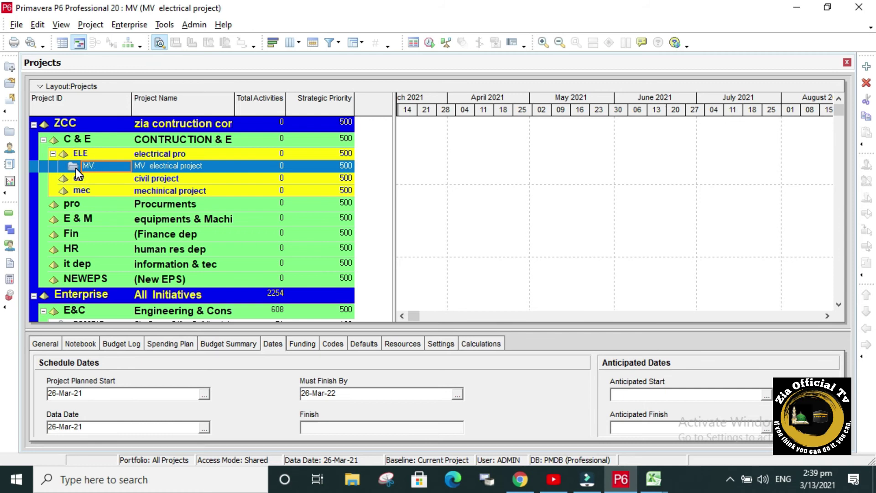
right_click(74, 168)
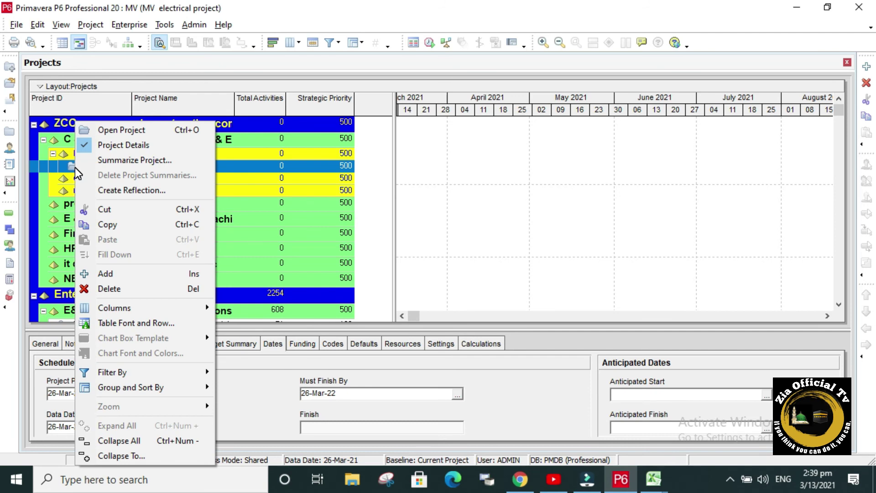
click(101, 131)
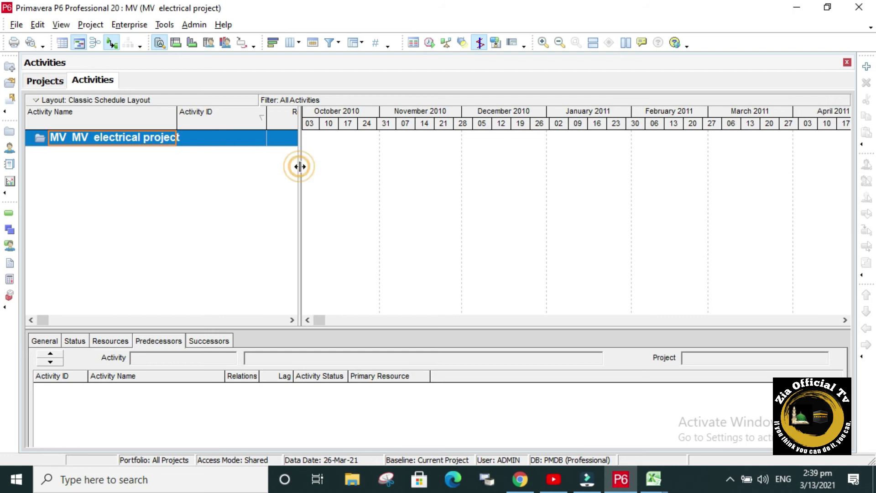
- Widen the activity table to expose all columns through Total Float, going through the column headings from Activity ID to Start
drag(299, 183, 430, 183)
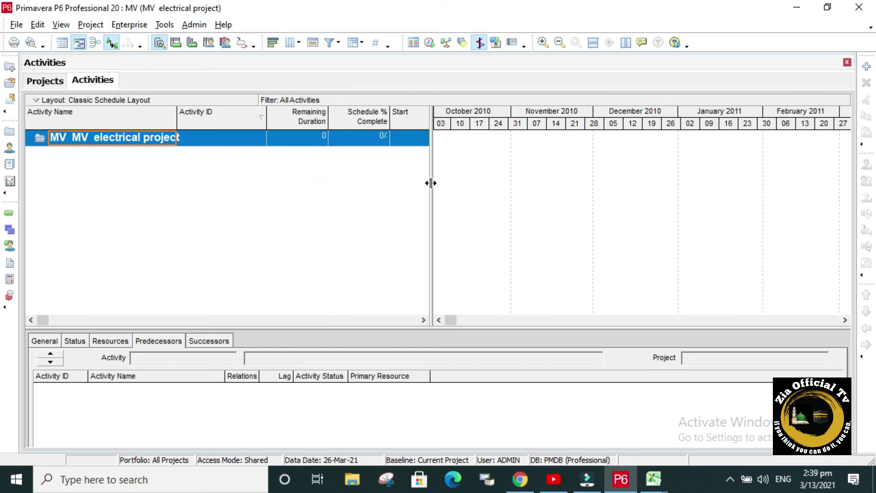
click(77, 136)
click(237, 122)
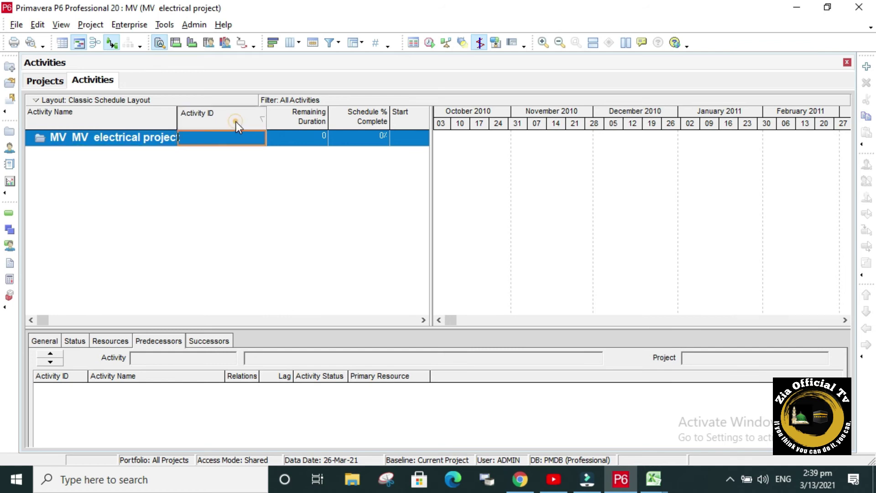
click(295, 123)
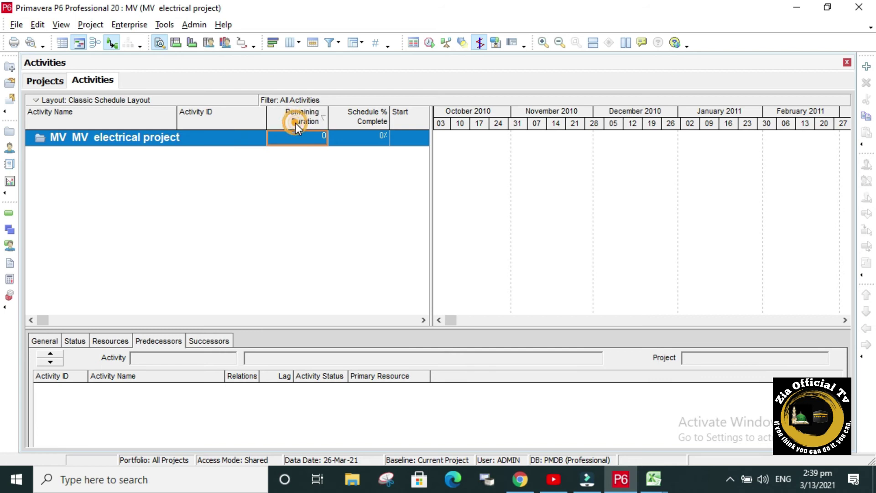
click(349, 129)
click(412, 123)
drag(431, 191, 607, 225)
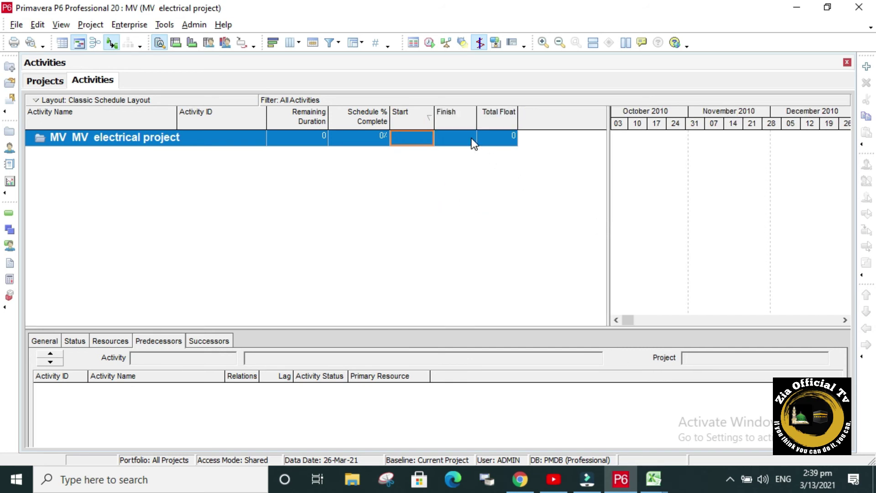